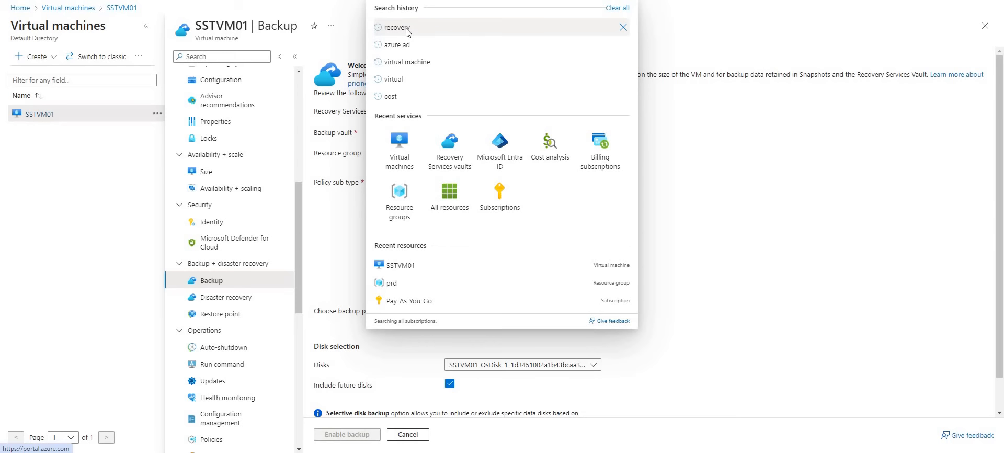
Search the portal for "recovery" and open the Recovery Services vaults list.
click(404, 29)
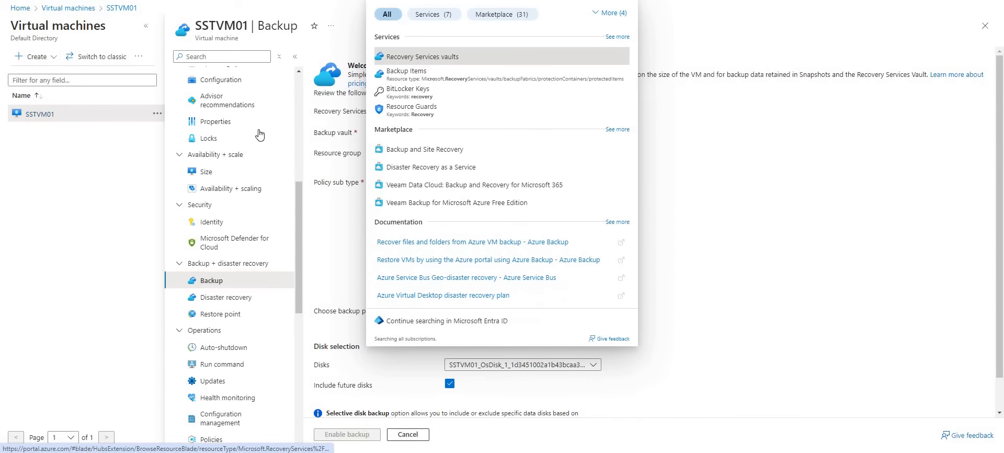
click(417, 58)
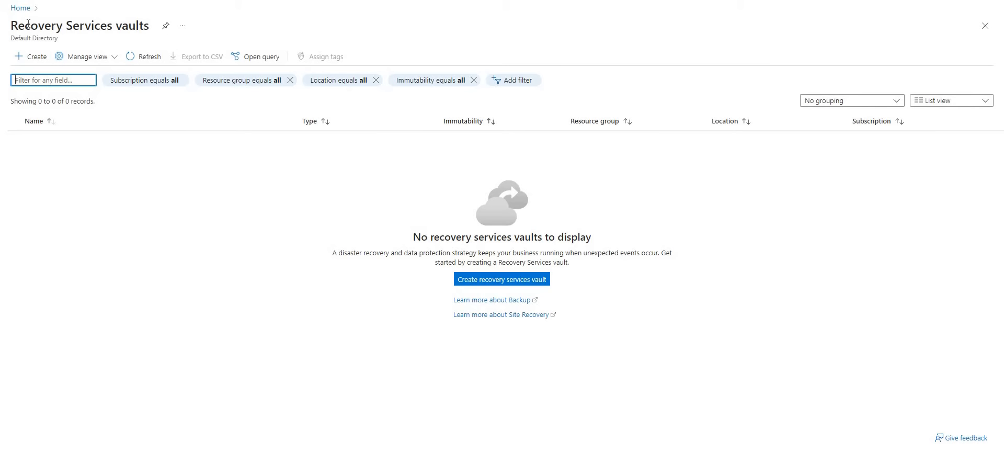
drag(11, 25, 141, 41)
click(137, 25)
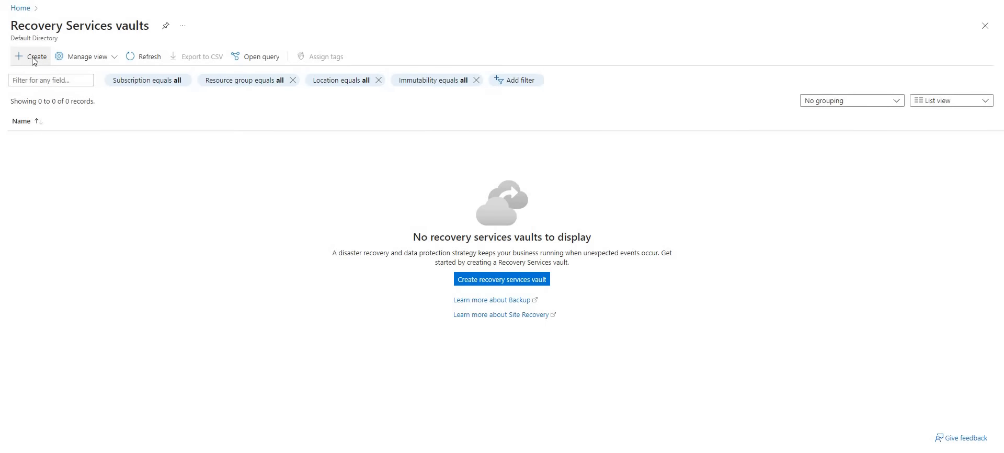
Start a new Recovery Services vault in resource group prd and name it SSTRSV01.
click(32, 58)
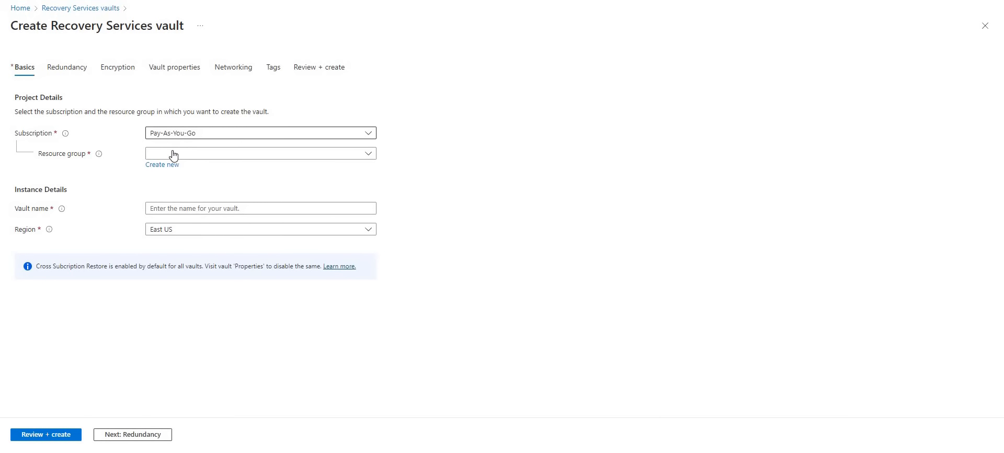
click(174, 155)
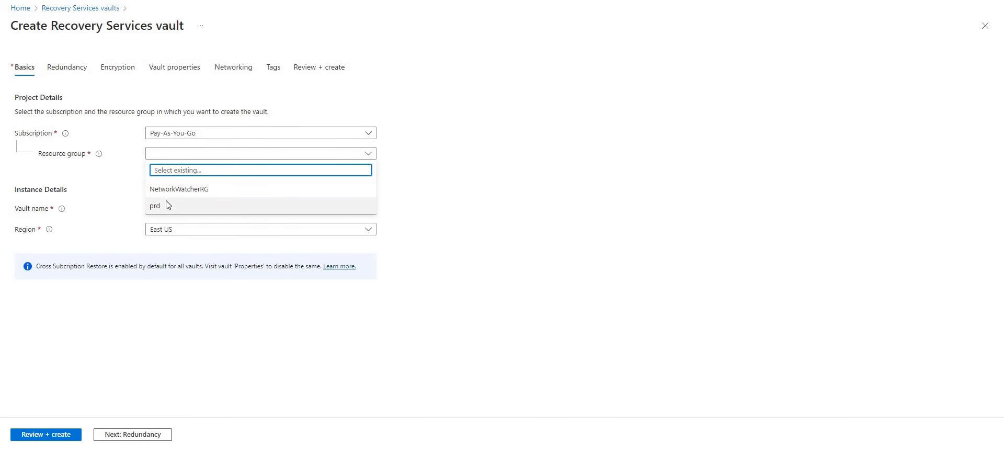
click(186, 204)
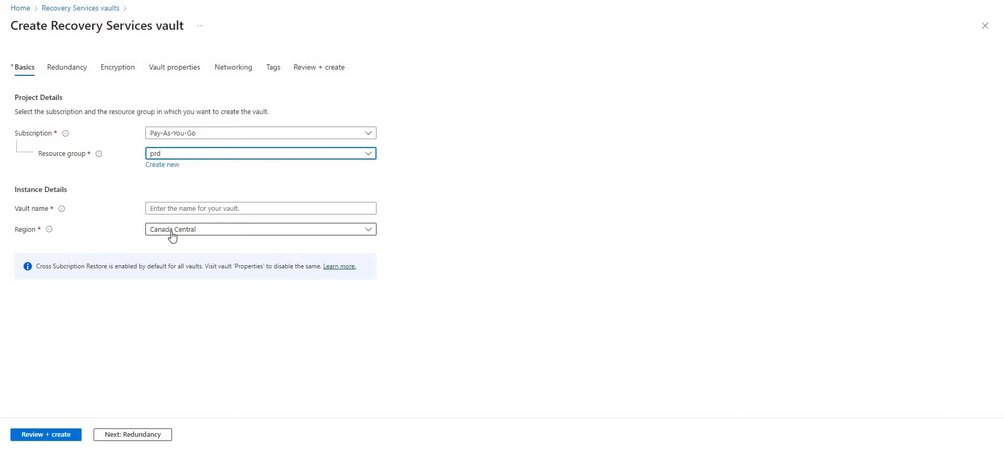
click(178, 209)
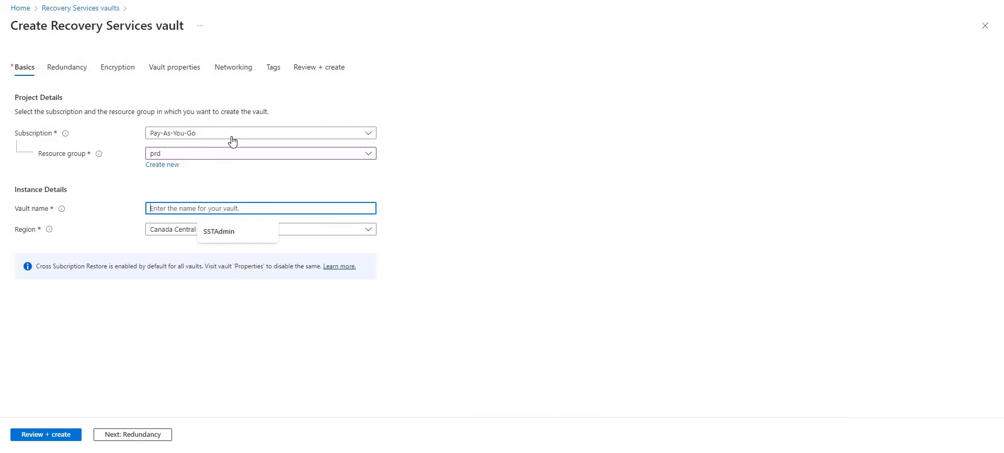
text(SST)
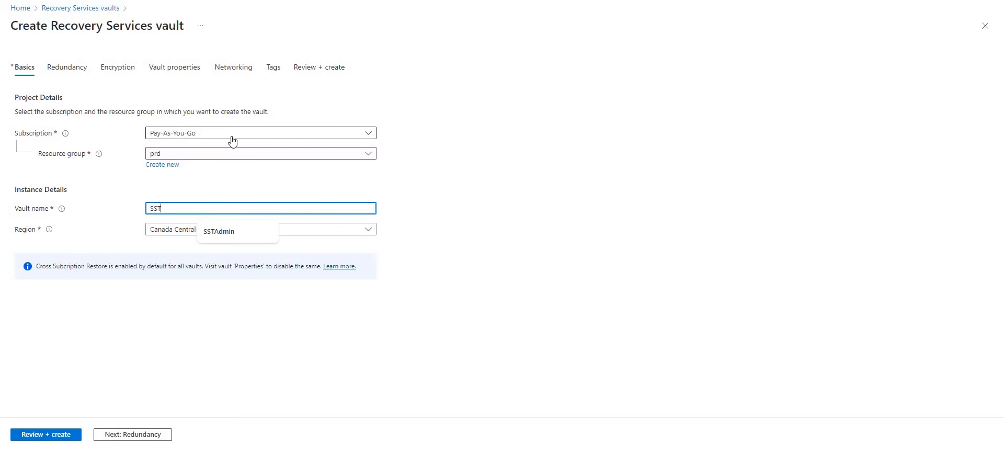
text(R)
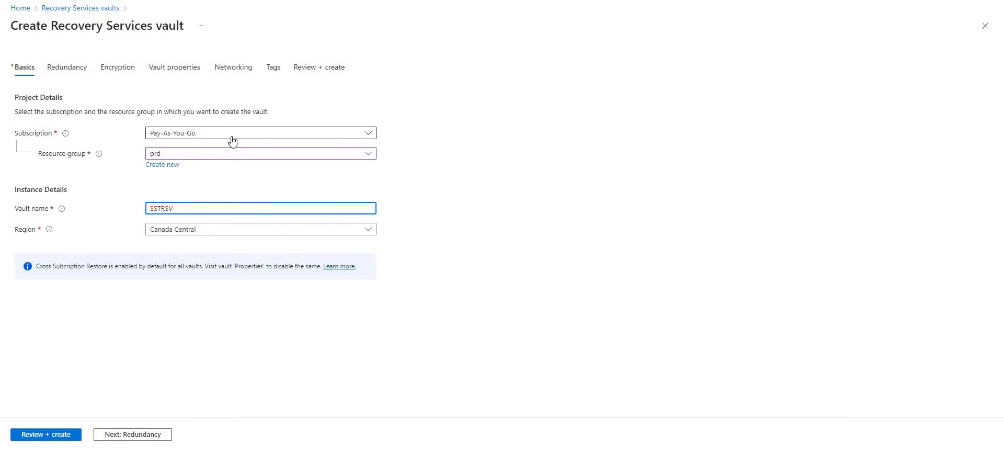
text(SV01)
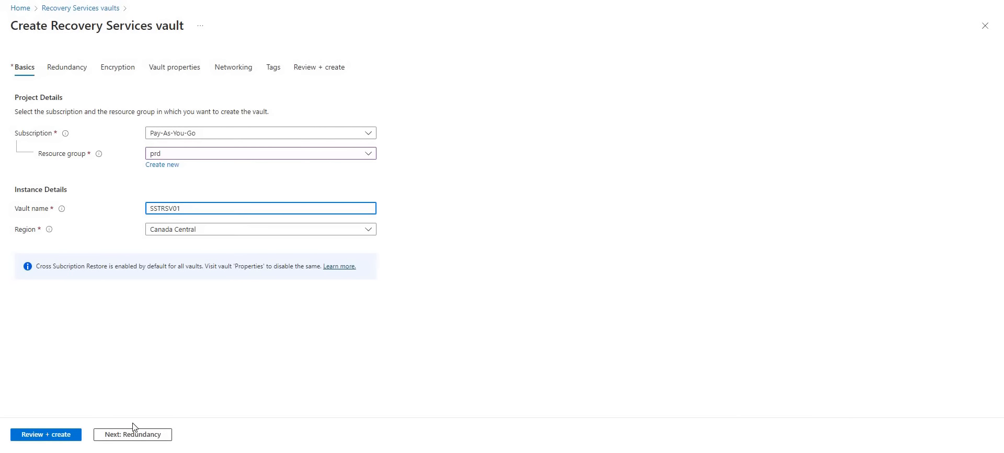
Set the new vault's backup storage redundancy to Locally-redundant.
click(115, 434)
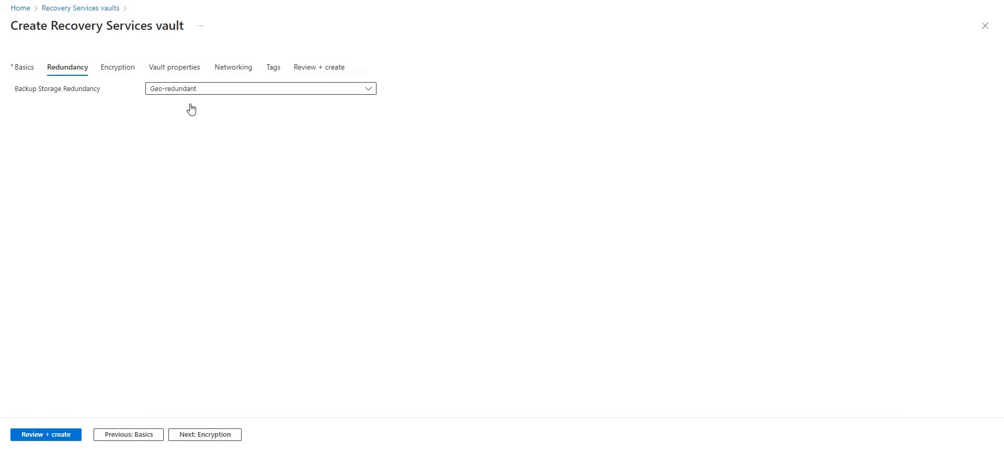
click(191, 89)
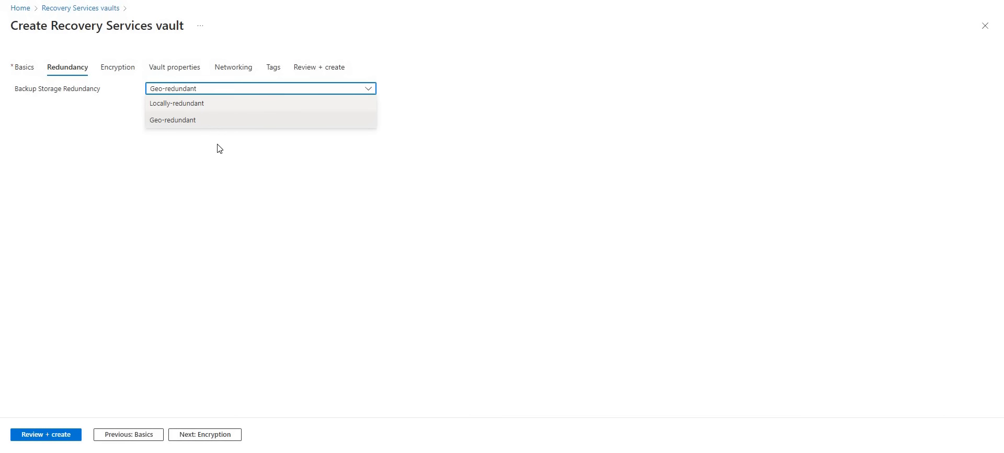
click(206, 126)
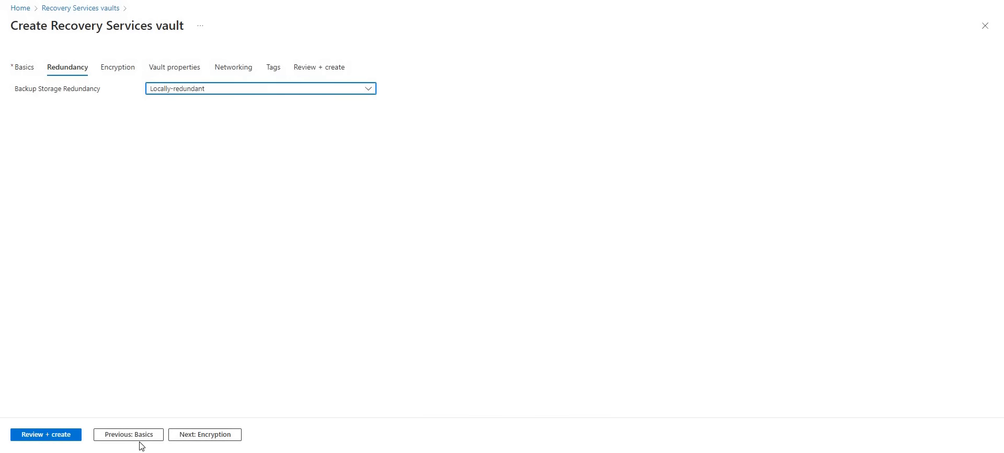
Keep the default Microsoft-managed key and vault properties, and set the connectivity method to allow public access from all networks.
click(197, 434)
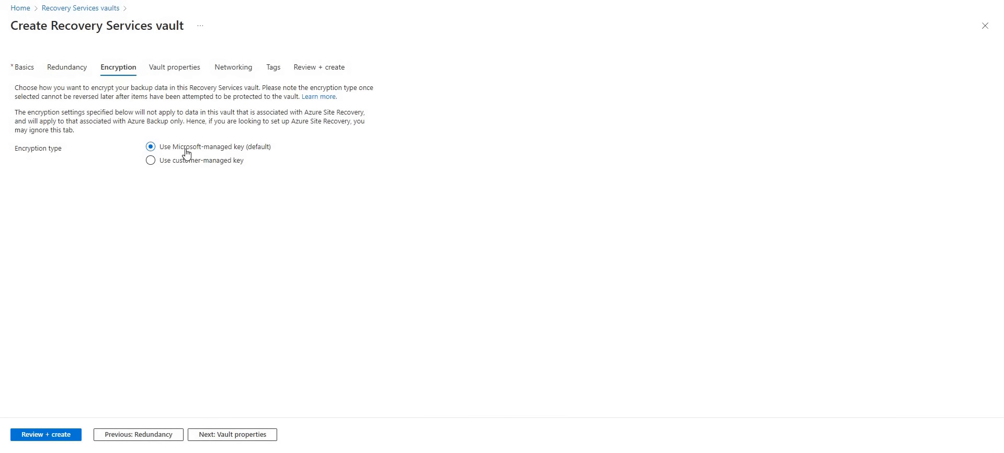
click(214, 437)
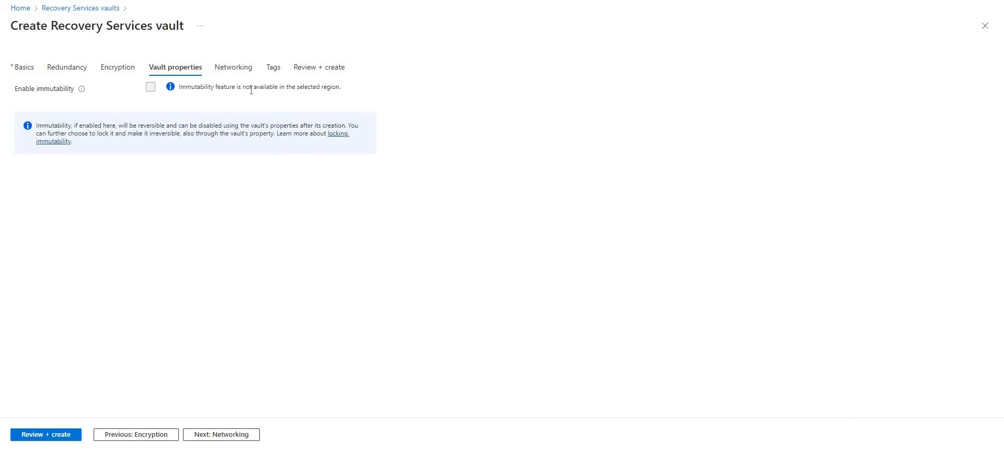
click(219, 436)
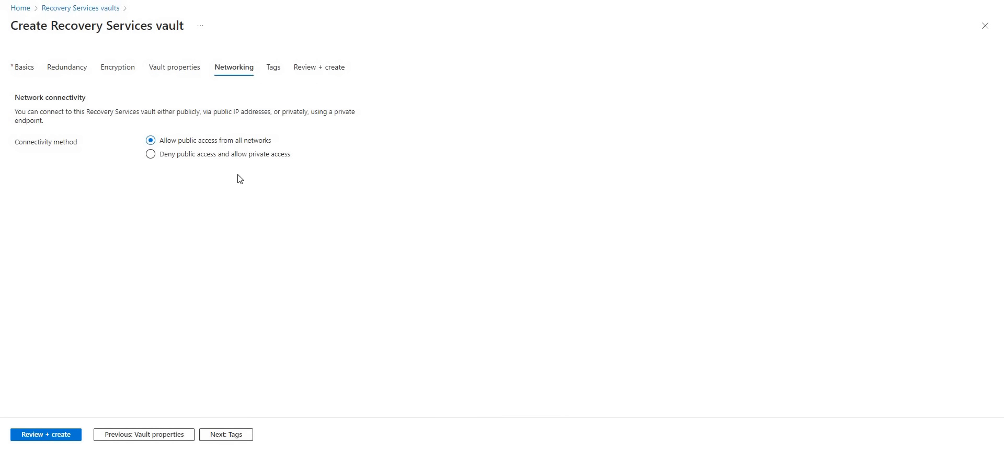
click(230, 155)
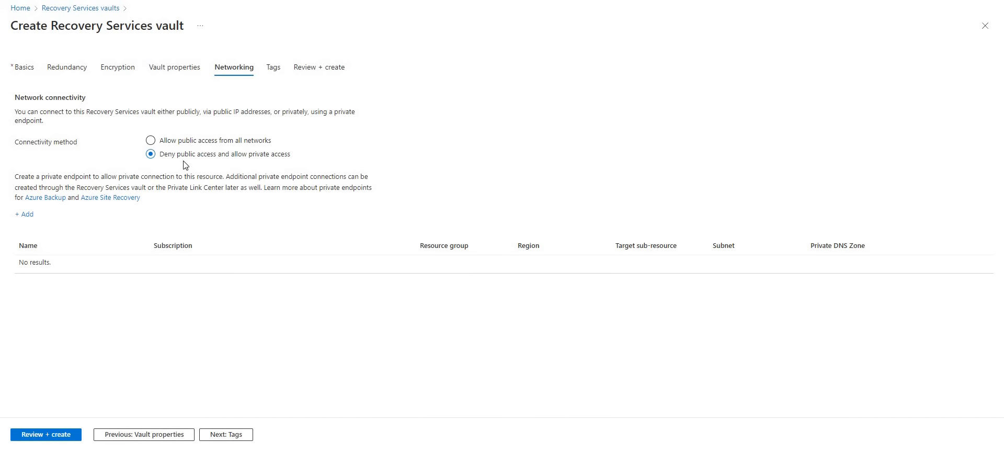
click(154, 146)
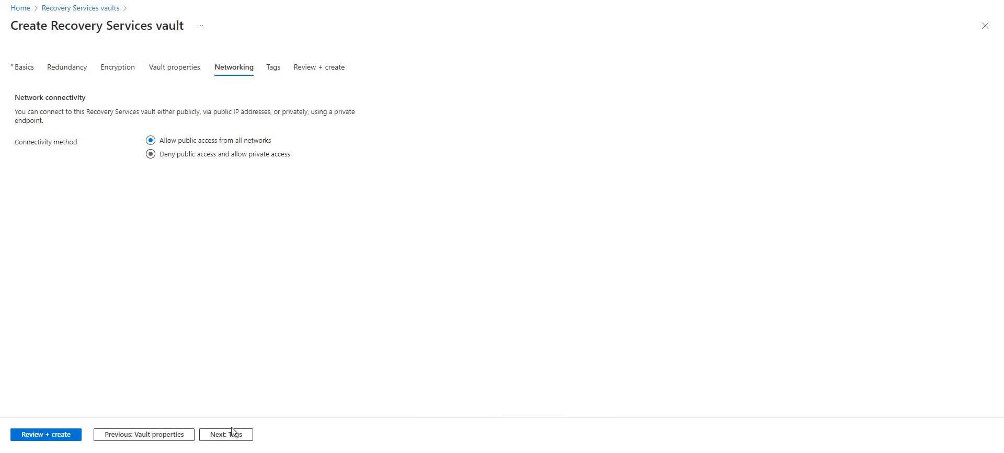
Review and create the vault, open the deployed SSTRSV01 resource, and dismiss the notifications.
click(219, 436)
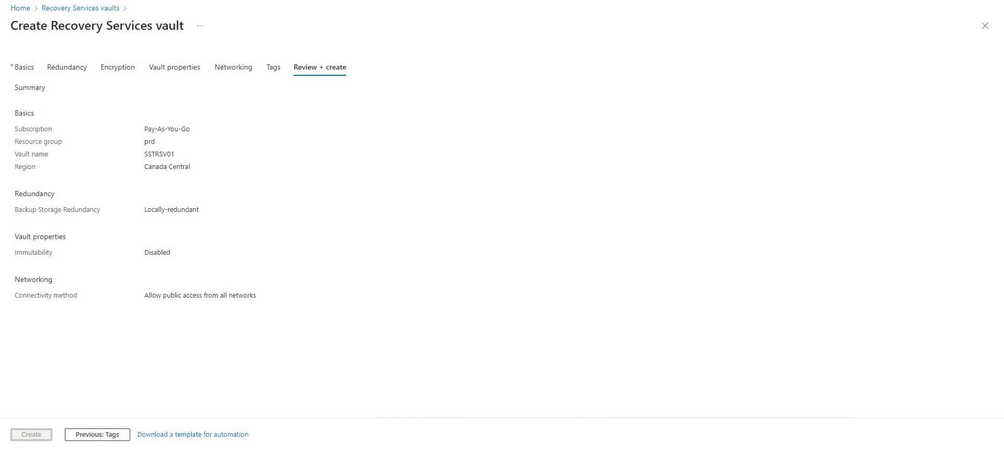
click(844, 1)
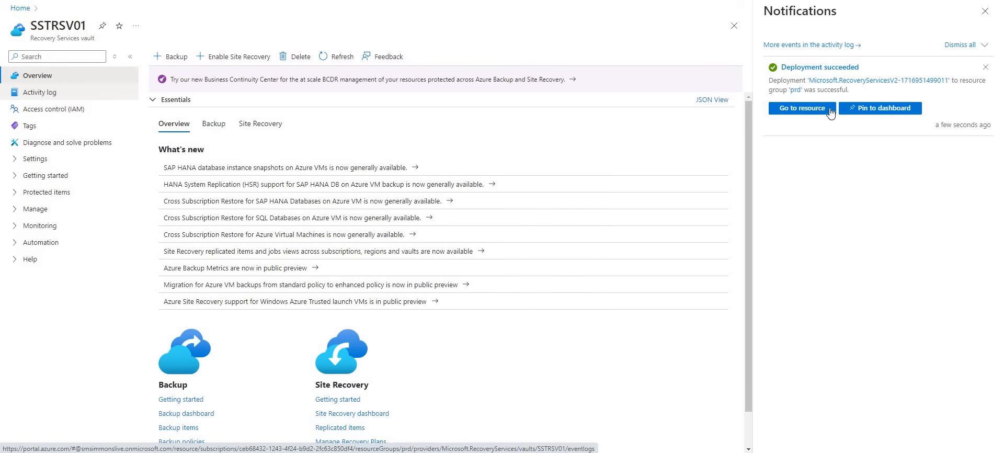
click(985, 11)
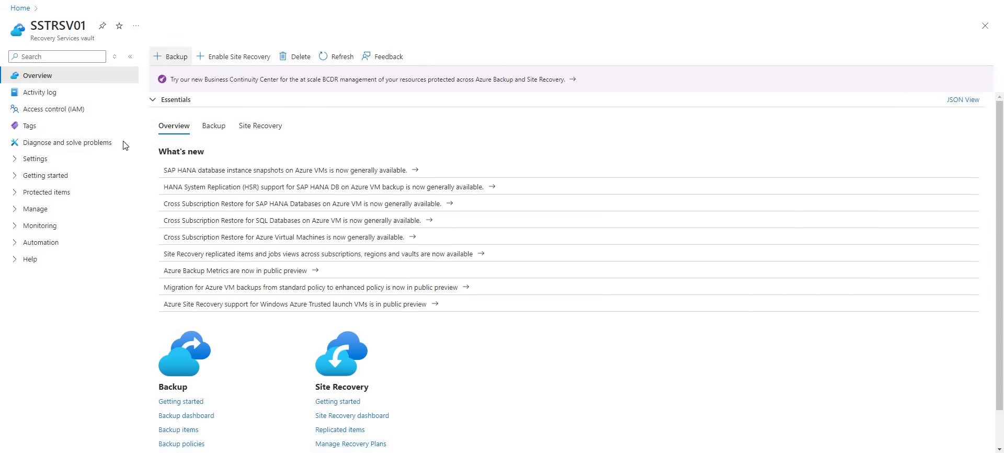
Return to the portal home and open the Backup settings of virtual machine SSTVM01.
click(17, 11)
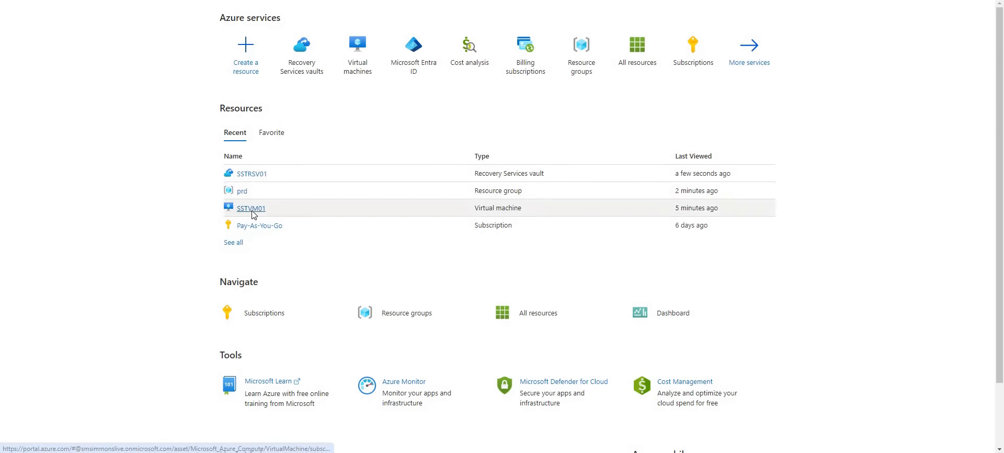
scroll(81, 222, down, 5)
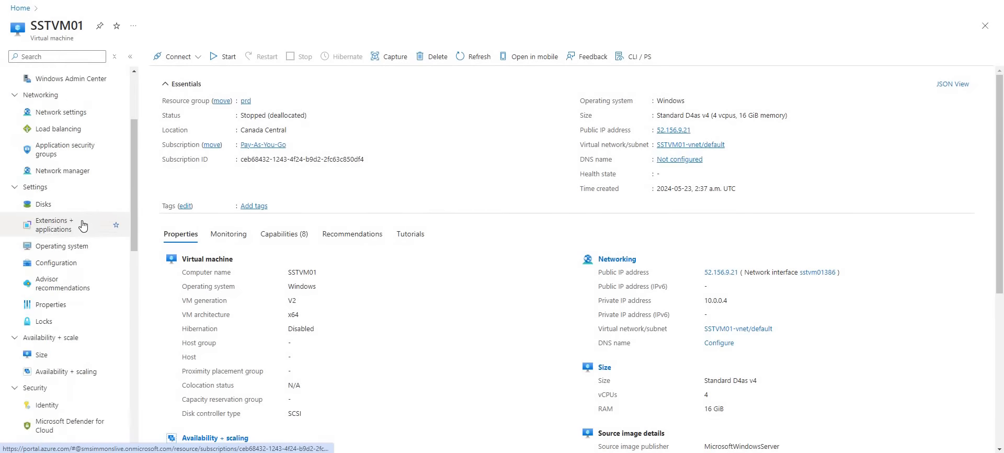
scroll(80, 208, down, 4)
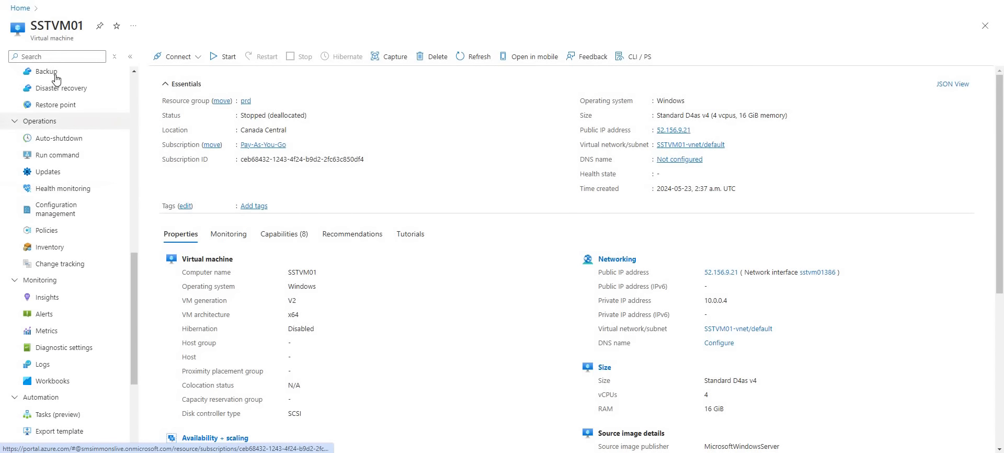
click(55, 73)
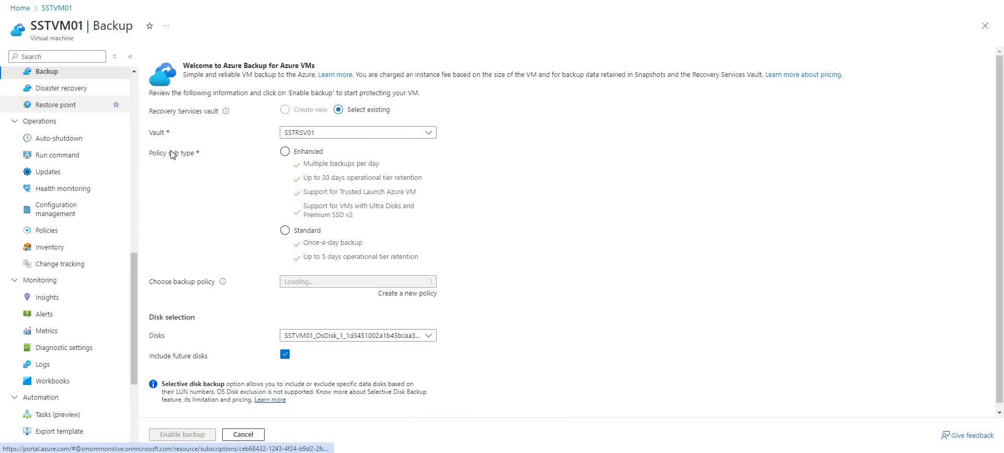
Keep SSTRSV01 as the existing vault and choose the Standard policy sub type for the VM backup.
click(312, 135)
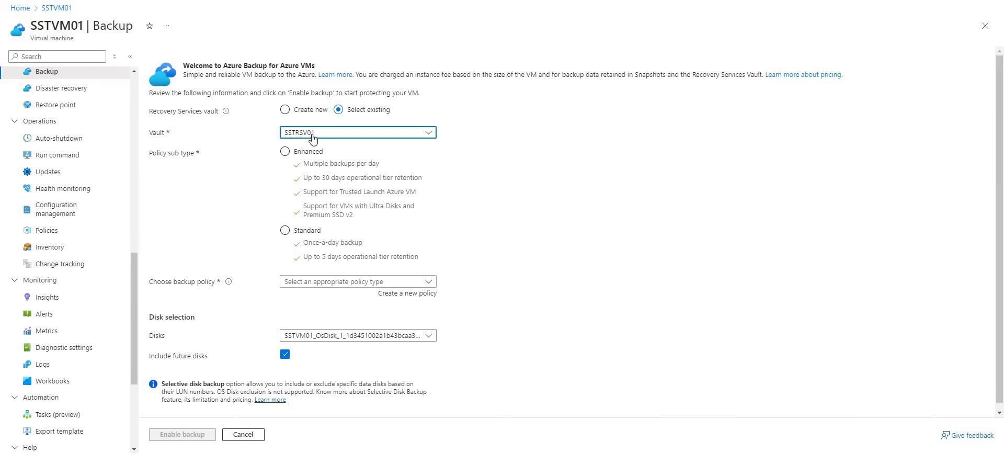
click(296, 157)
click(312, 164)
click(310, 232)
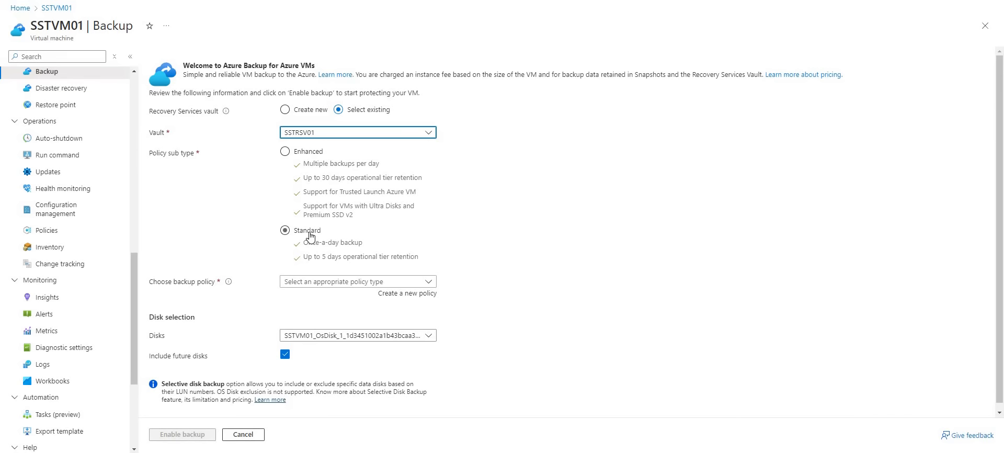
click(337, 165)
click(297, 255)
click(316, 275)
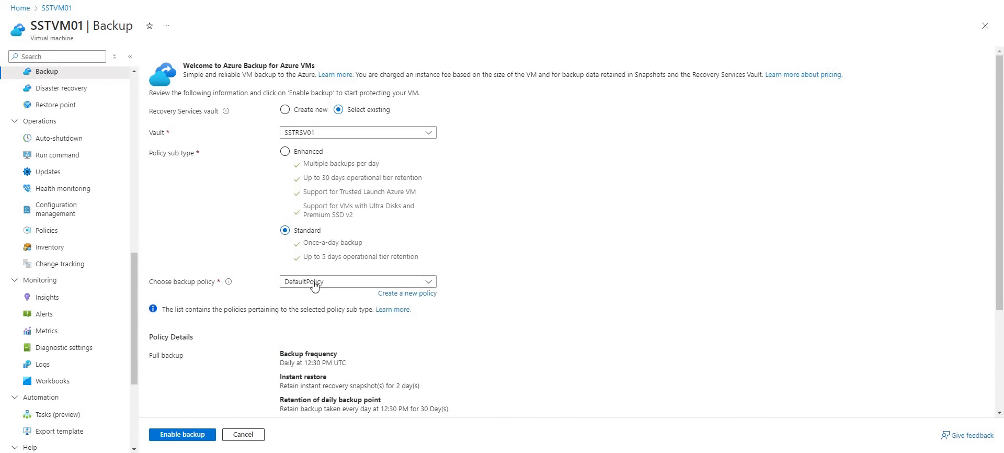
Start a new backup policy in place of DefaultPolicy and name it SSTPOL01.
click(317, 283)
scroll(470, 189, down, 2)
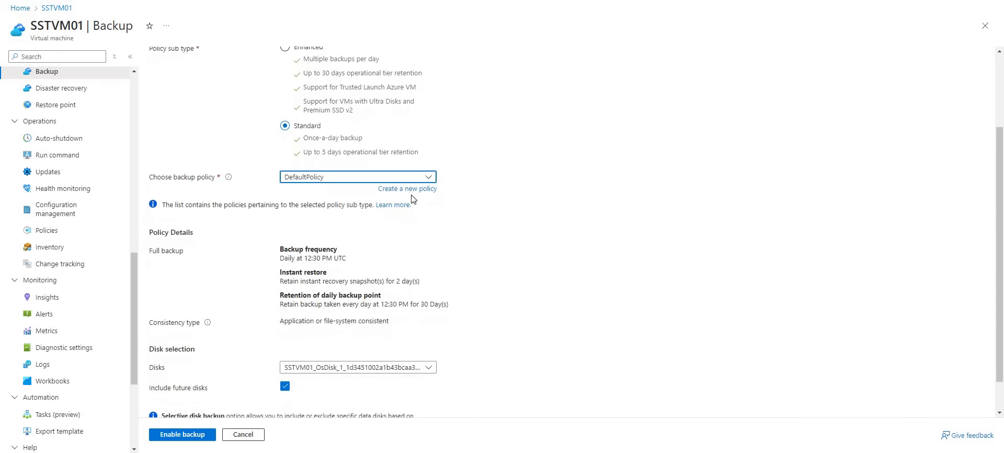
click(412, 192)
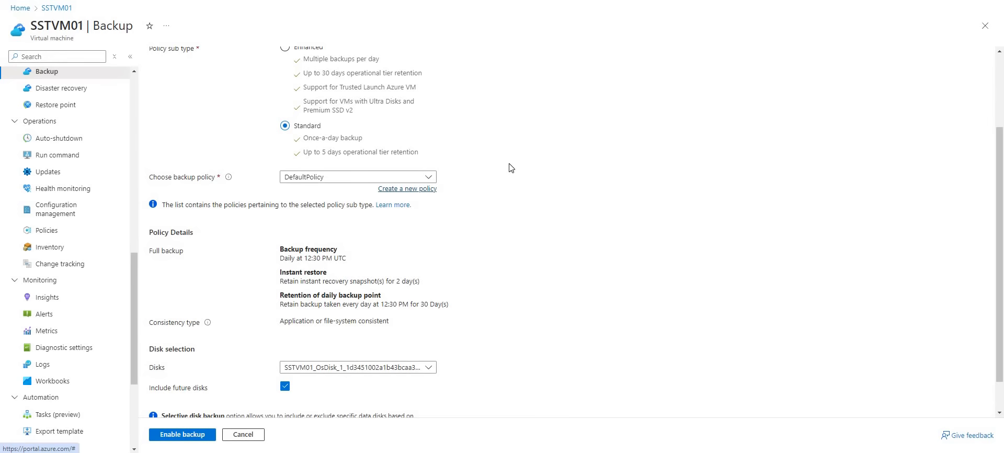
drag(729, 76, 625, 66)
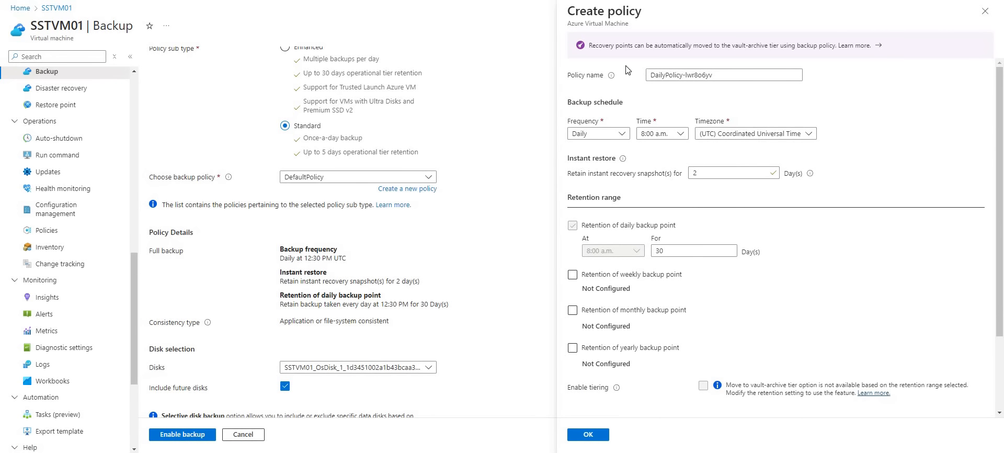
text(SS)
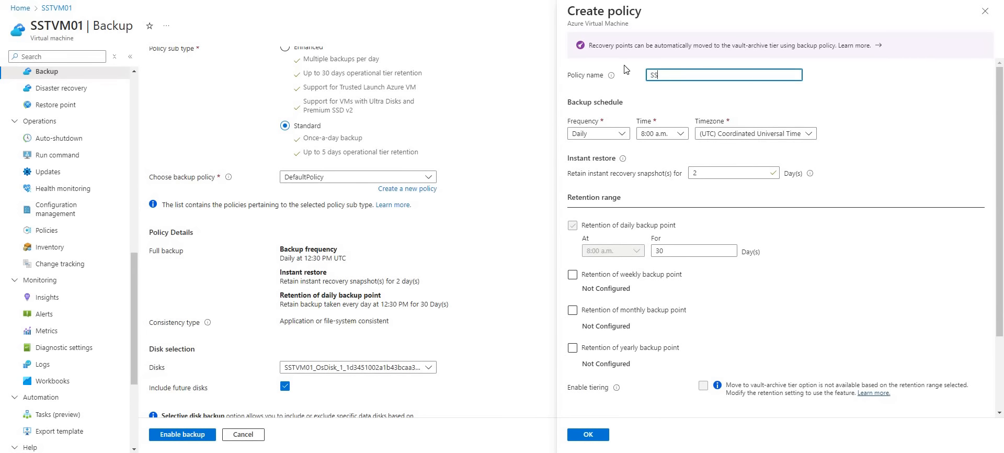
text(TPOL)
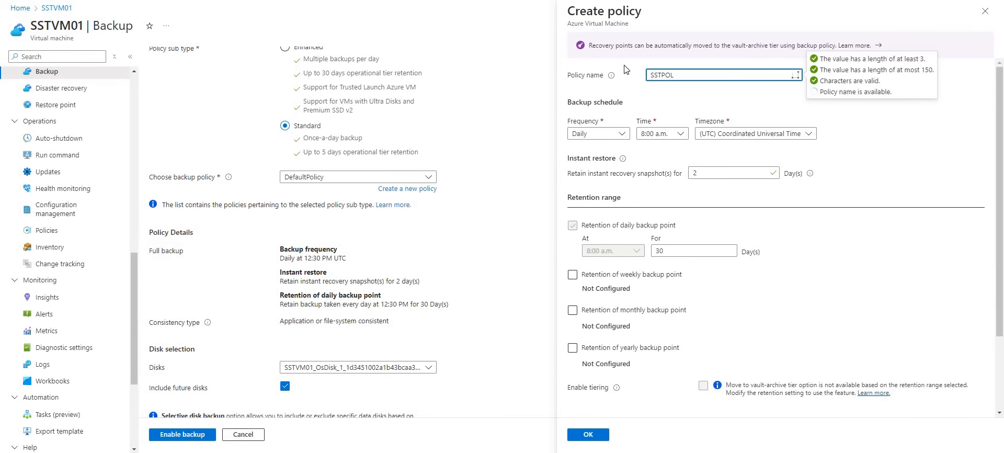
text(01)
Schedule the daily backup for 11:00 p.m. in the (UTC-05:00) Eastern Time (US & Canada) time zone.
click(662, 134)
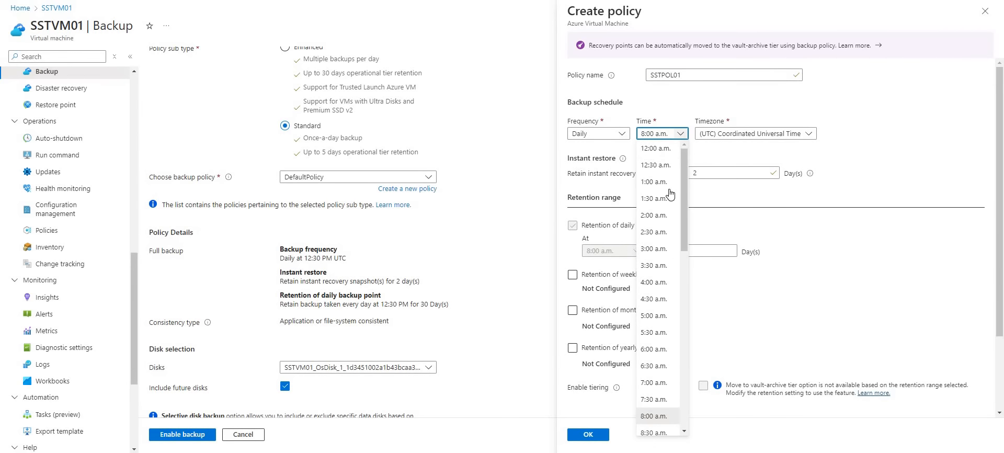
scroll(661, 235, down, 3)
scroll(669, 223, down, 5)
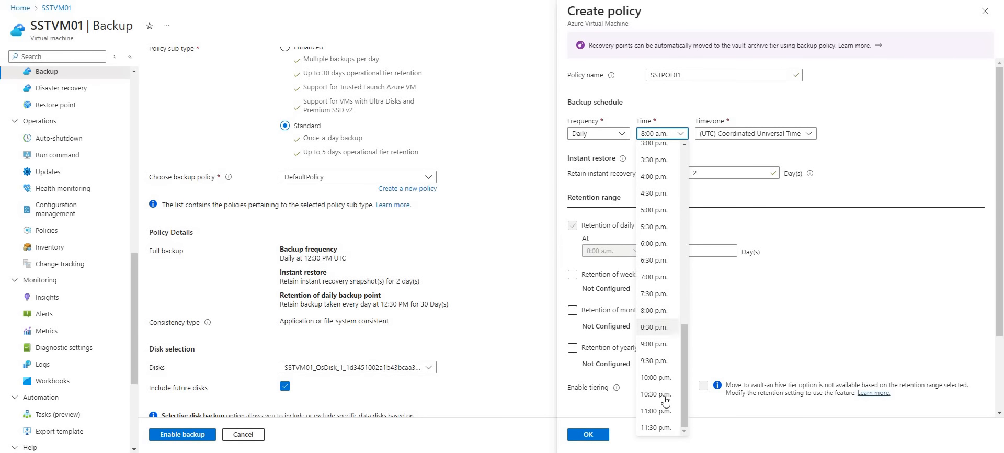
click(737, 142)
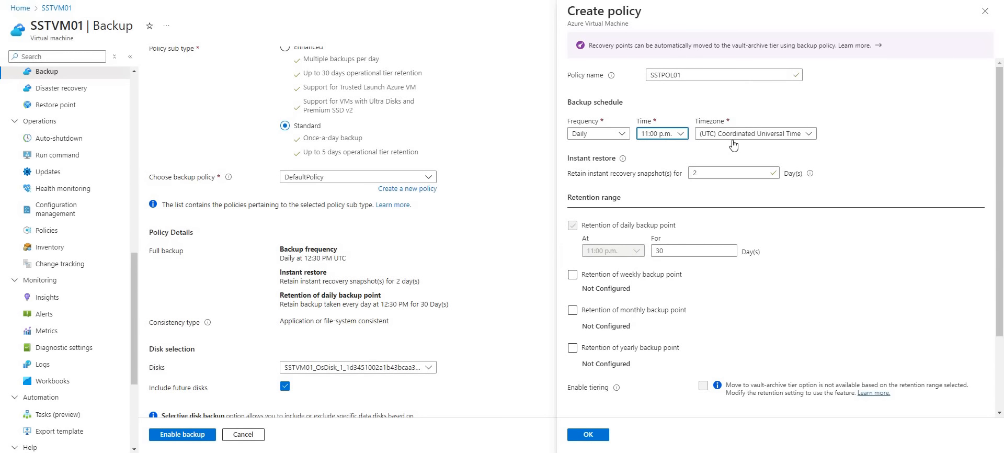
click(733, 134)
scroll(709, 193, up, 8)
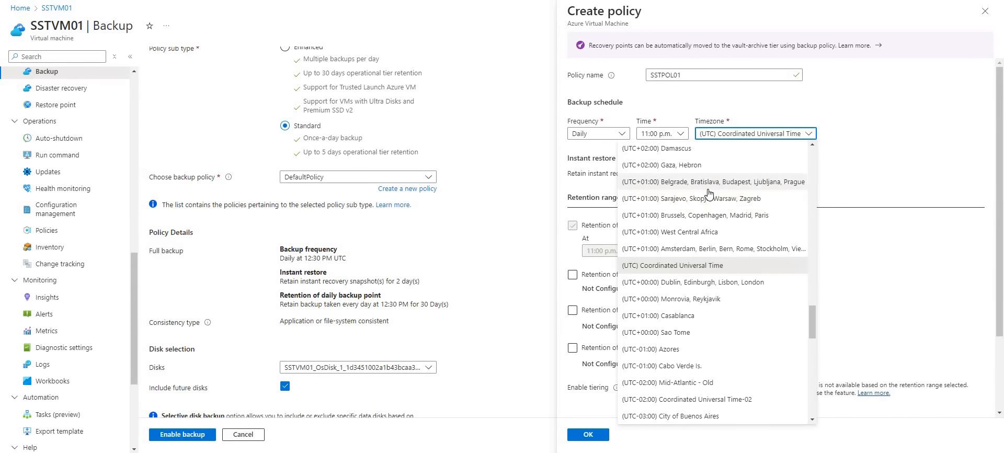
scroll(712, 225, down, 10)
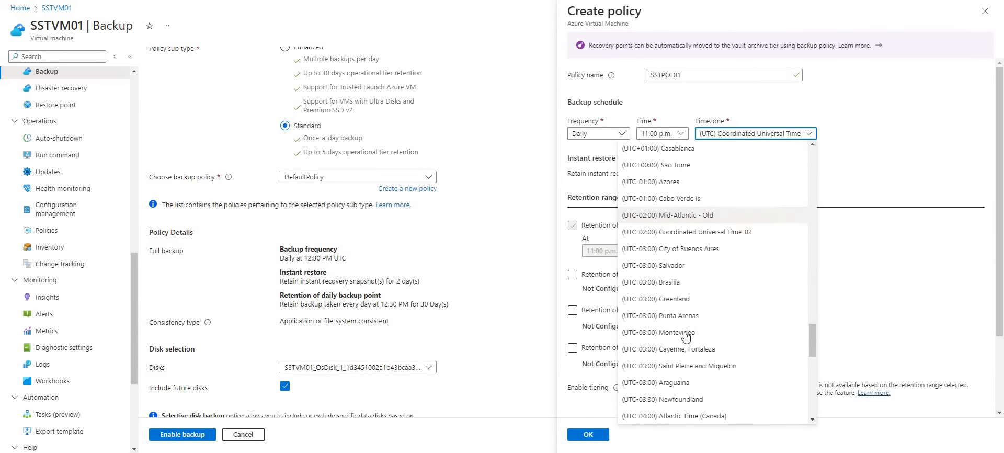
click(709, 199)
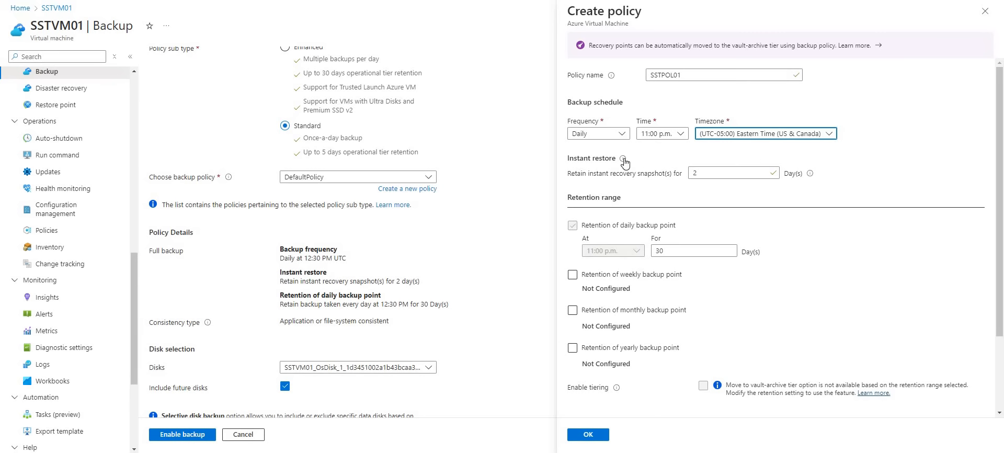
Preview the weekly, monthly and yearly backup point retention options, leaving each one disabled.
mouse_move(624, 160)
scroll(605, 188, down, 1)
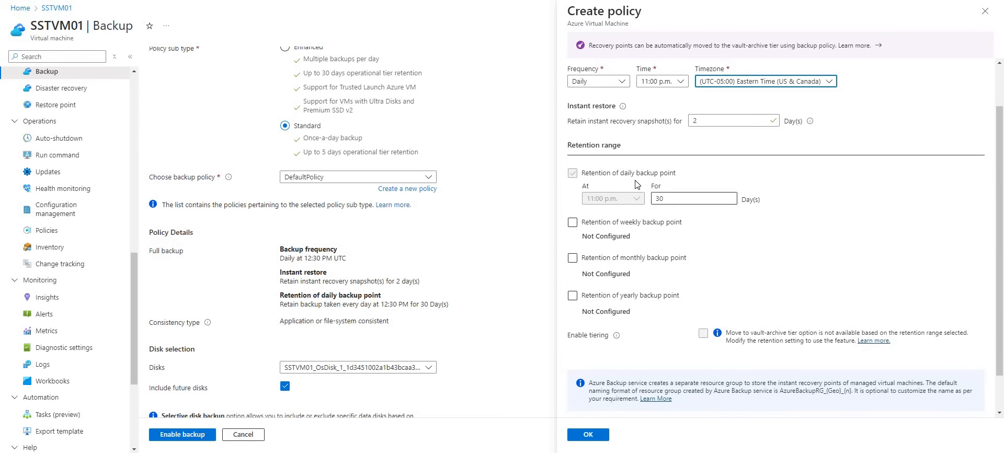
click(668, 200)
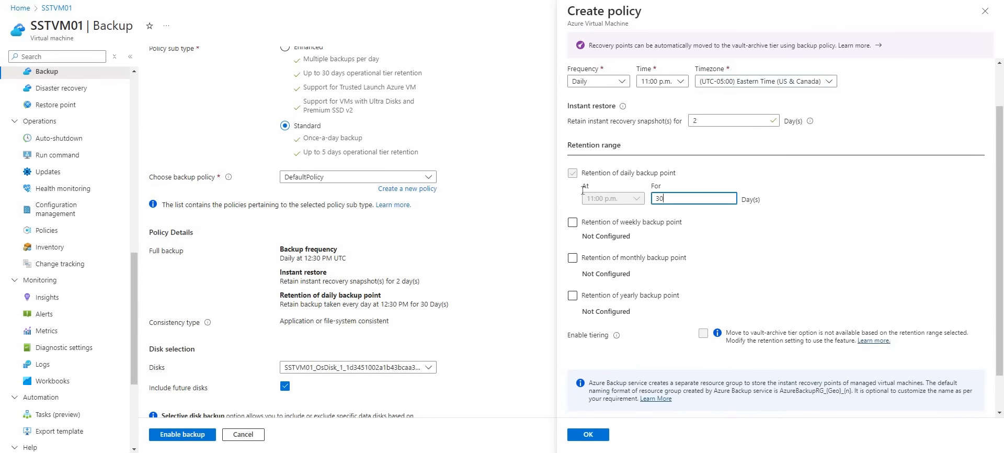
scroll(576, 184, down, 1)
click(572, 178)
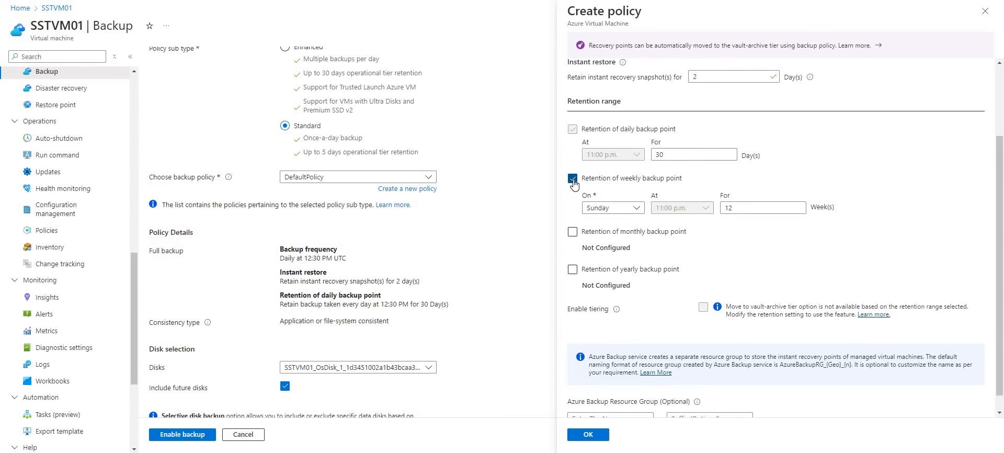
key(space)
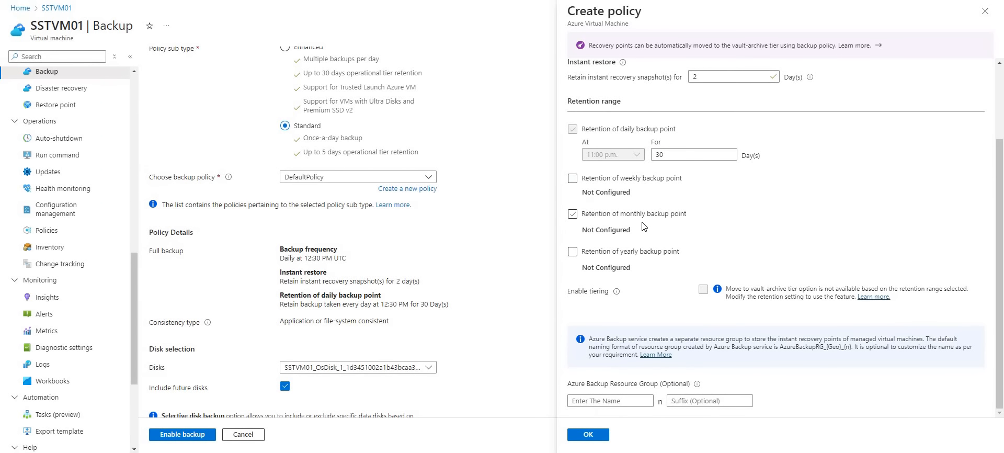
click(573, 214)
click(573, 213)
click(573, 252)
key(space)
Try a 7-day retention for the daily backup point.
click(637, 163)
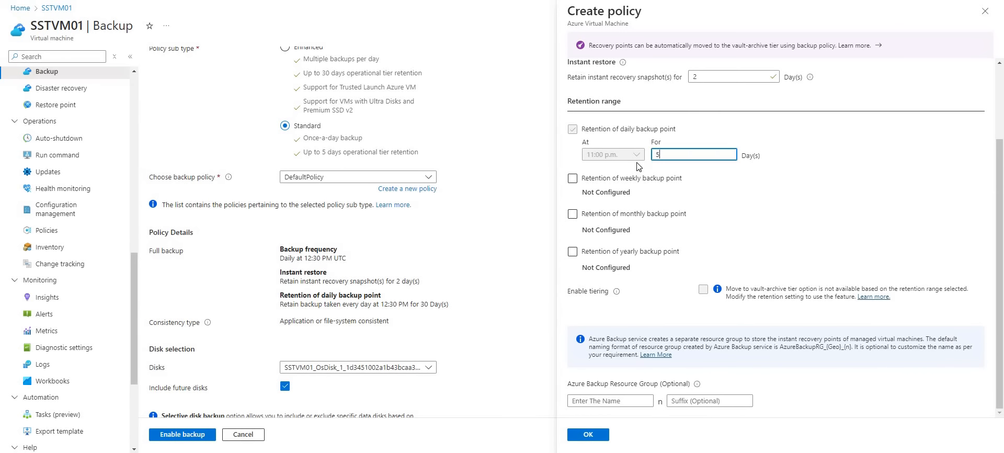
key(BackSpace)
click(773, 213)
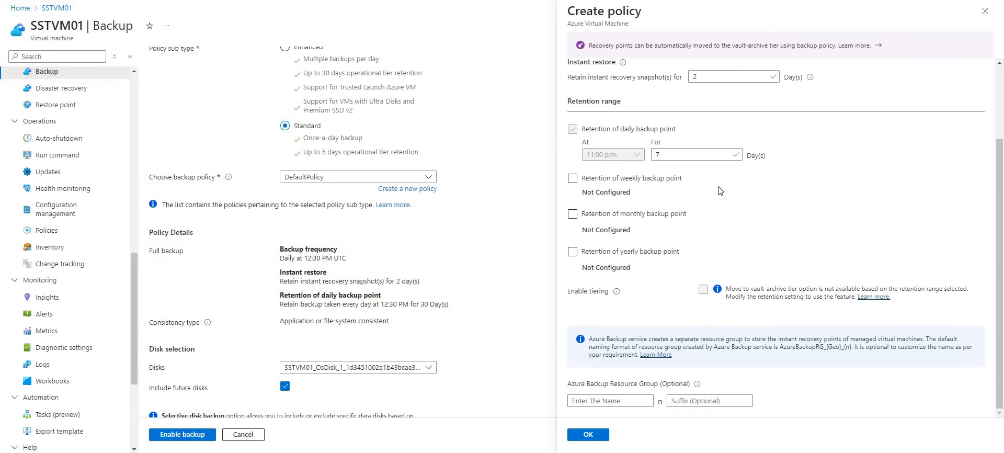
Set the daily backup point retention to 30 days and save the SSTPOL01 policy.
click(660, 157)
key(Tab)
text(30)
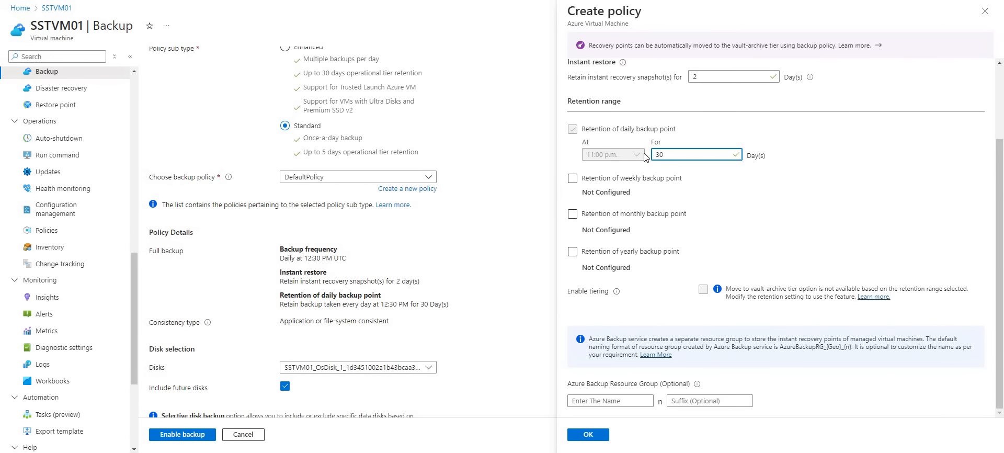
click(639, 213)
key(space)
click(591, 436)
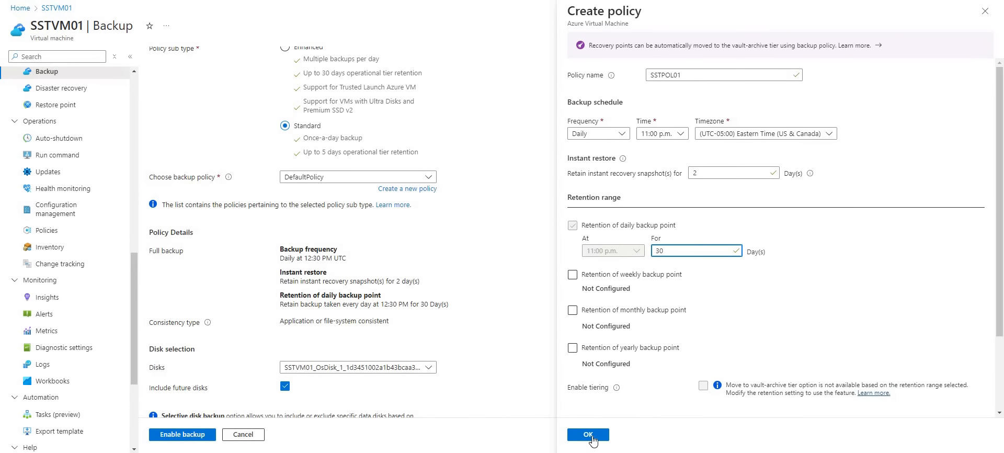
click(589, 436)
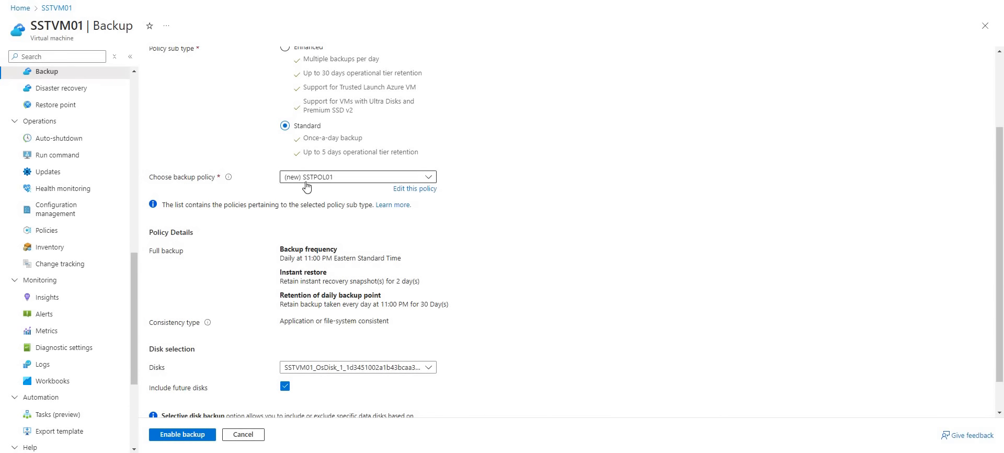
Check the SSTPOL01 policy details and the OS disk selection, and enable backup for SSTVM01.
scroll(277, 226, down, 1)
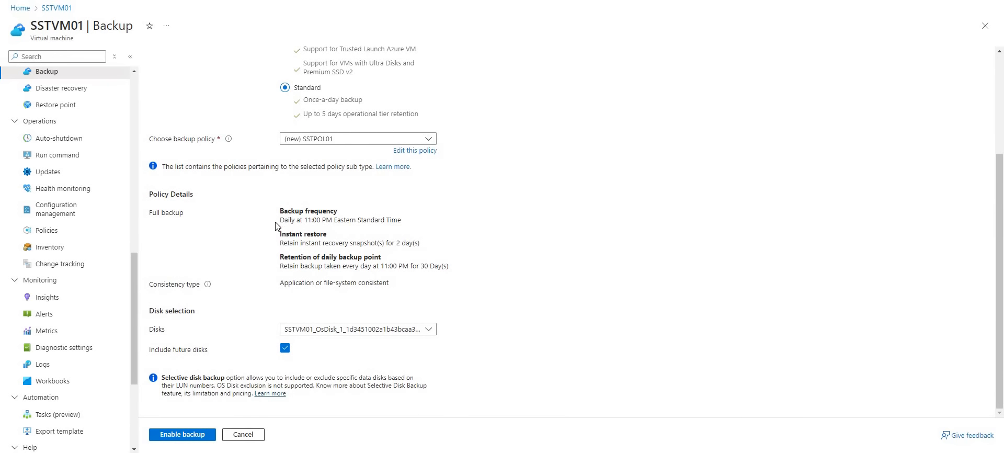
drag(284, 220, 346, 220)
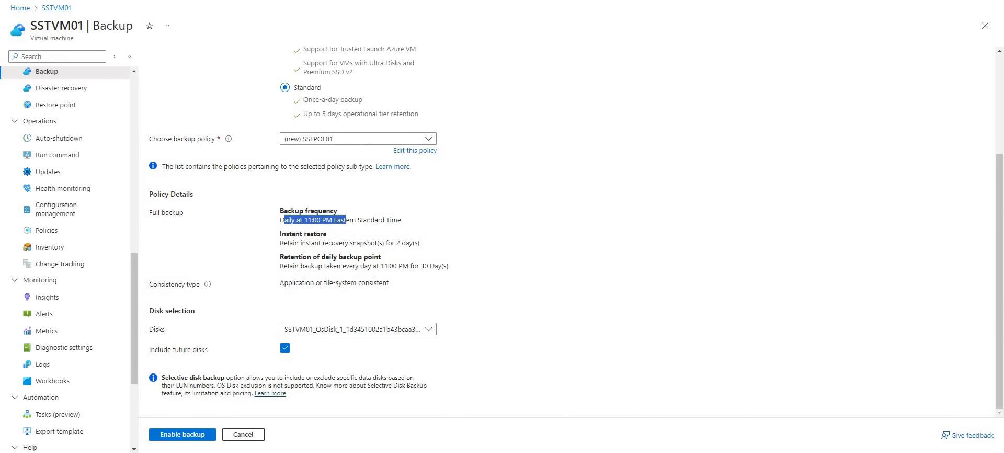
click(333, 267)
drag(336, 257, 403, 256)
click(393, 276)
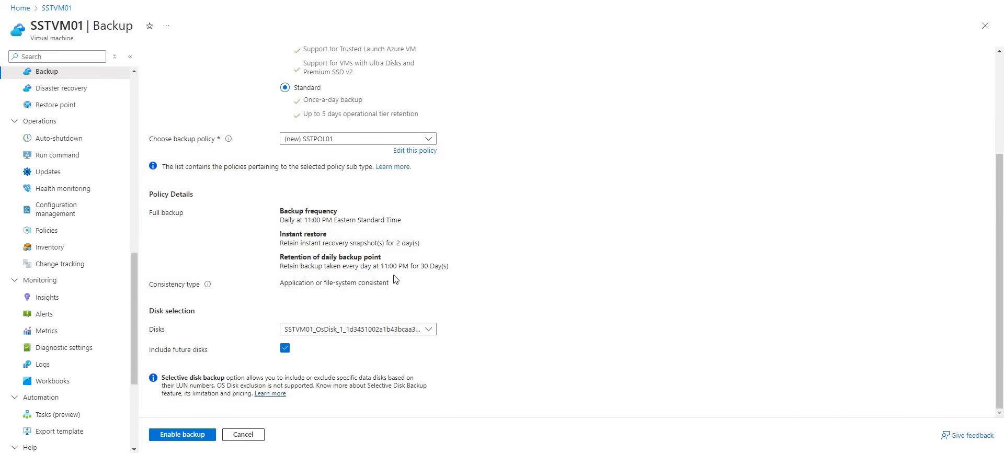
click(362, 333)
click(292, 356)
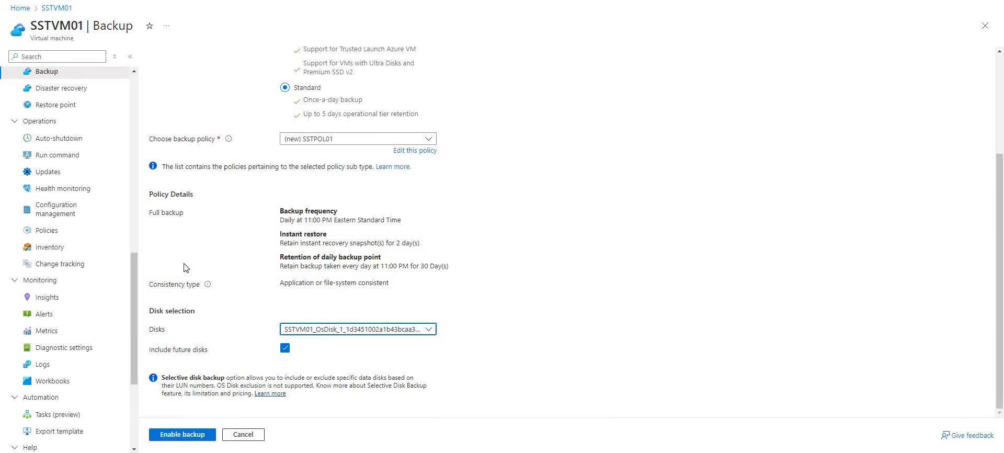
click(195, 438)
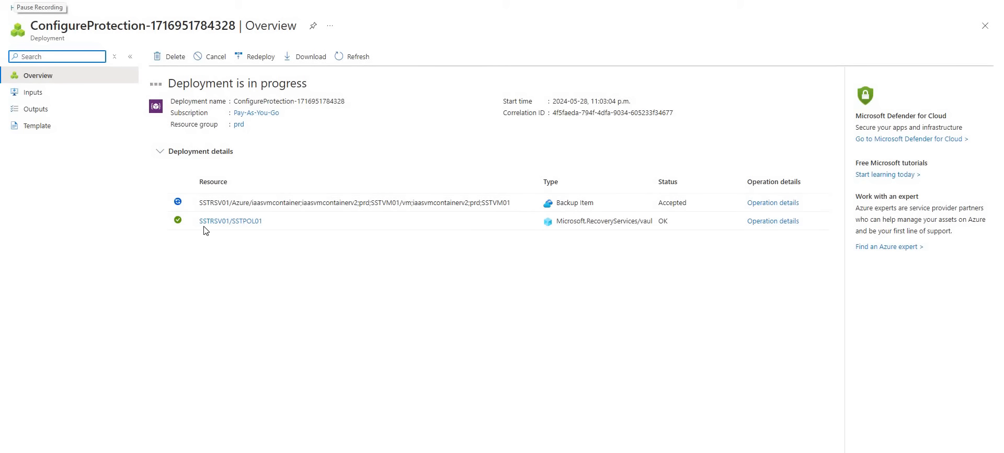
click(211, 199)
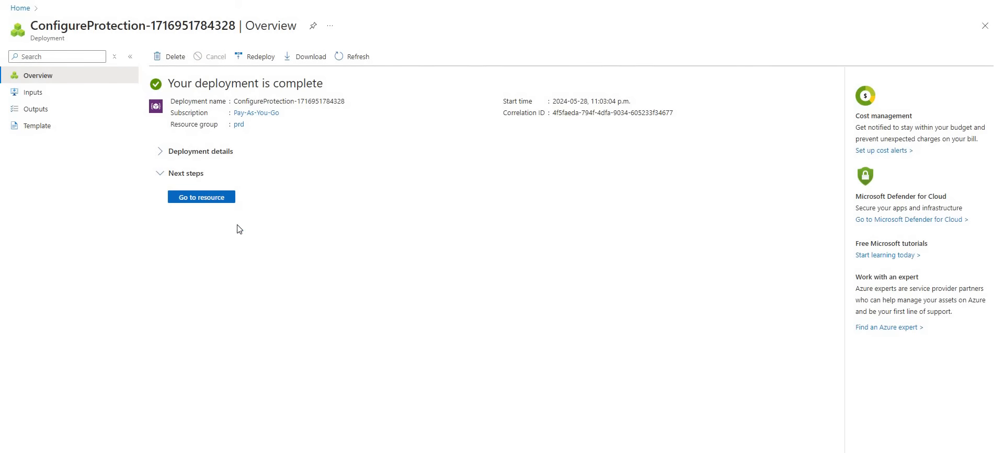
Return to the portal home and open the Backup page of virtual machine SSTVM01.
click(21, 8)
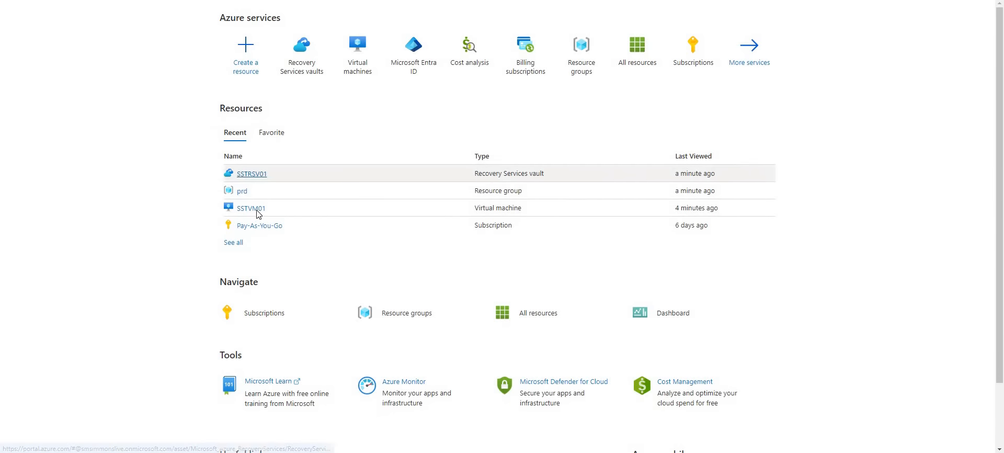
click(252, 209)
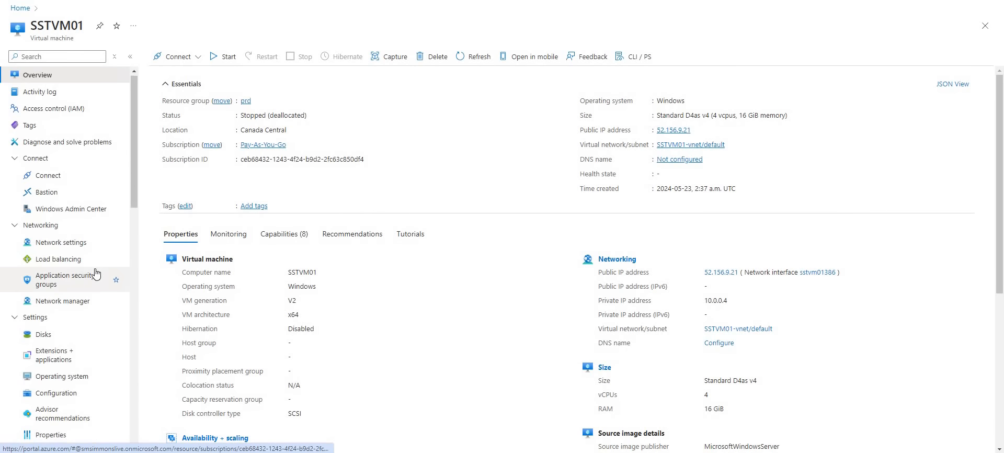
scroll(78, 277, down, 6)
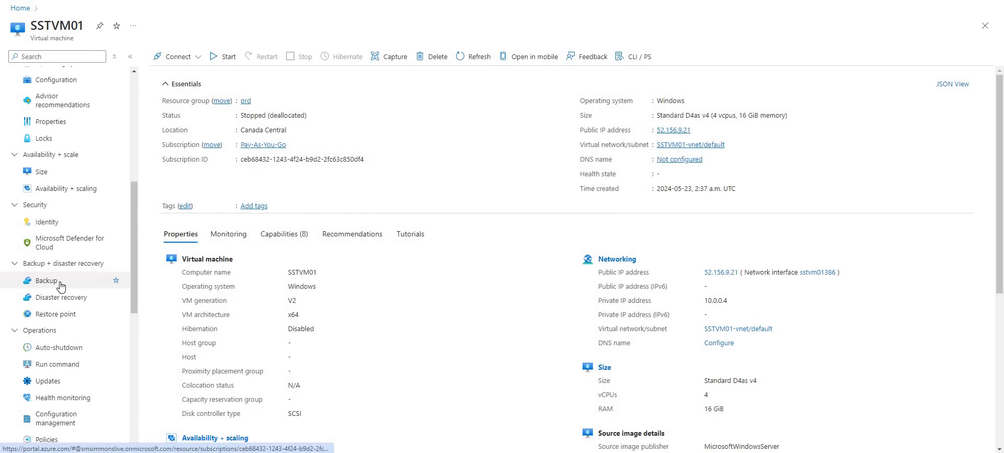
click(59, 282)
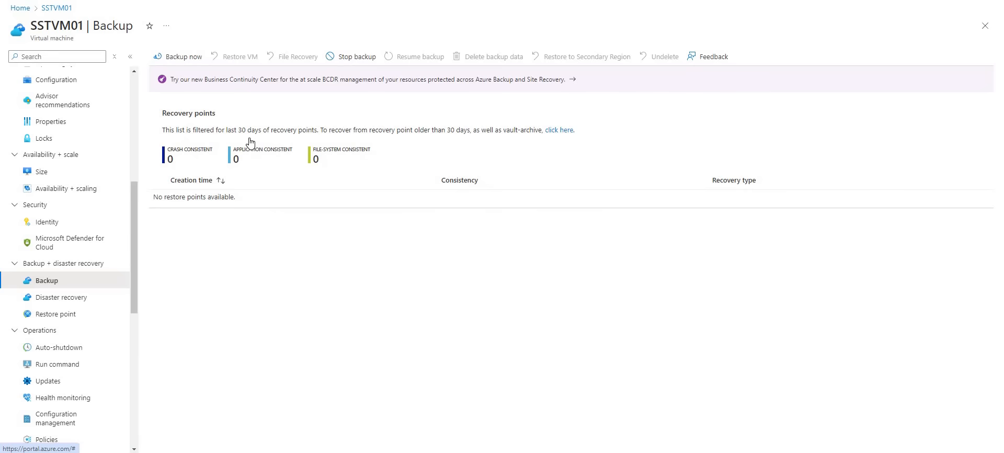